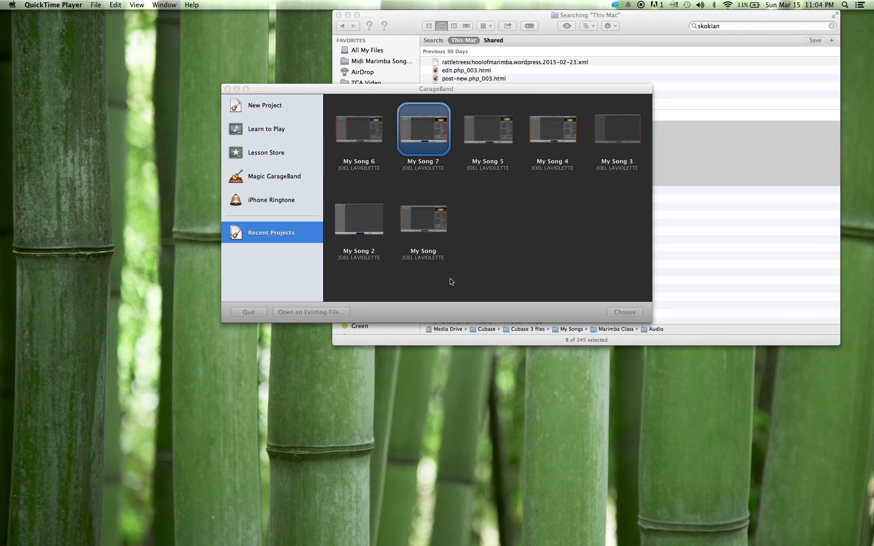
# - Open the recent project My Song 7 and import the eight selected Skokianna WAV files onto new tracks, starting at measure 3
pyautogui.doubleClick(423, 129)
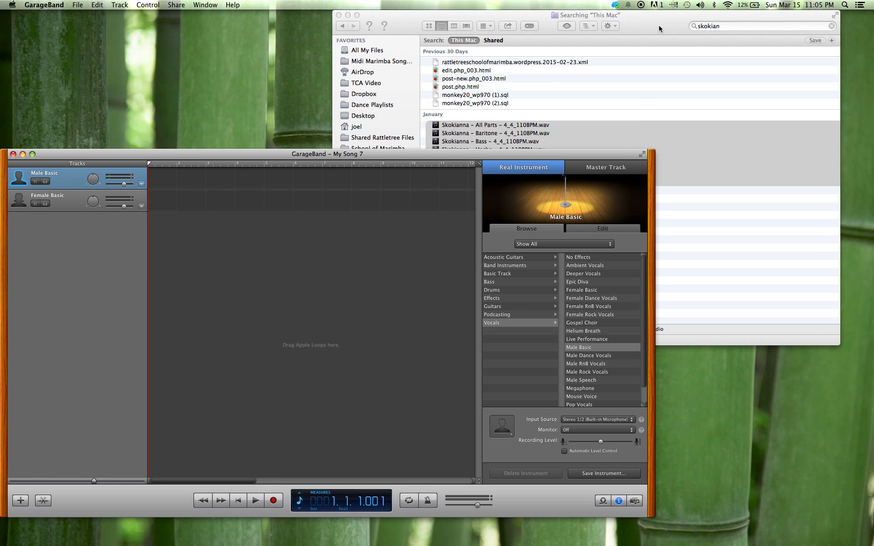
pyautogui.click(643, 25)
pyautogui.moveTo(643, 22); pyautogui.dragTo(764, 22)
pyautogui.moveTo(614, 133); pyautogui.dragTo(236, 285)
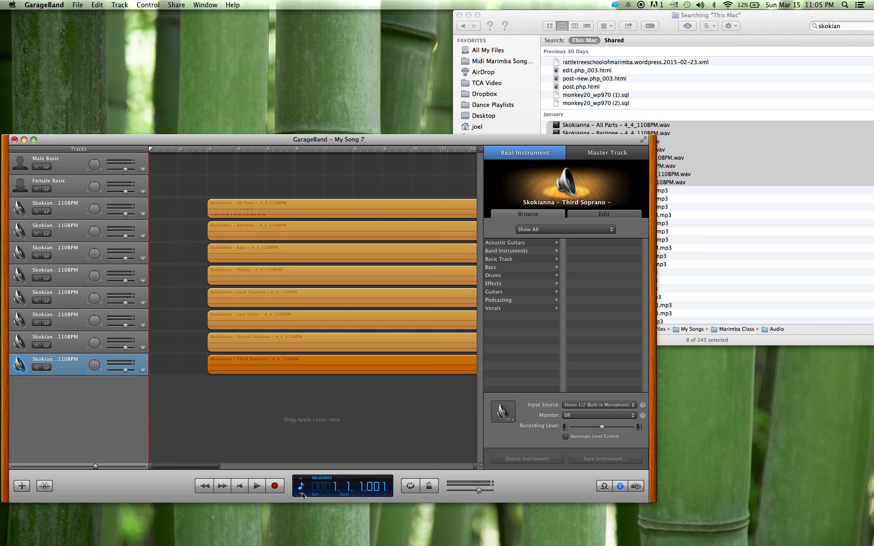
# - Switch the transport display to project settings and set the tempo to 110 BPM
pyautogui.click(300, 509)
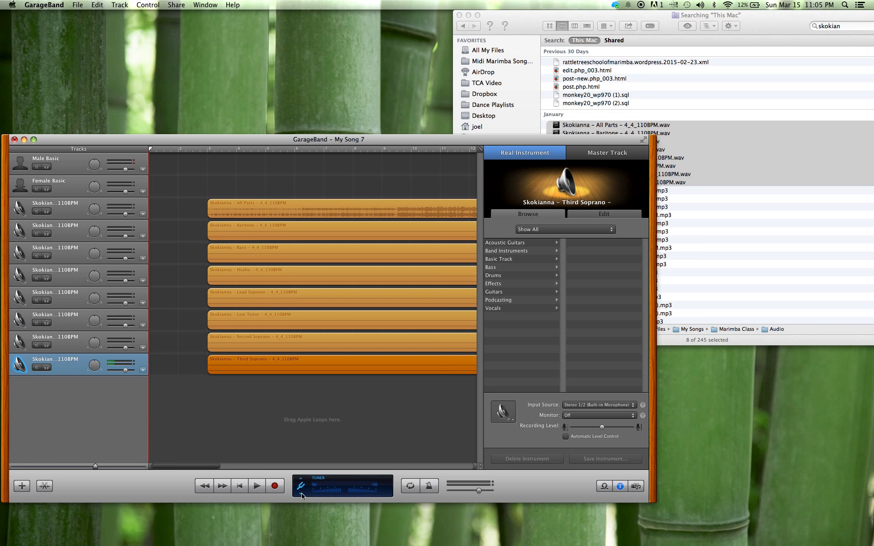
pyautogui.click(301, 495)
pyautogui.click(348, 487)
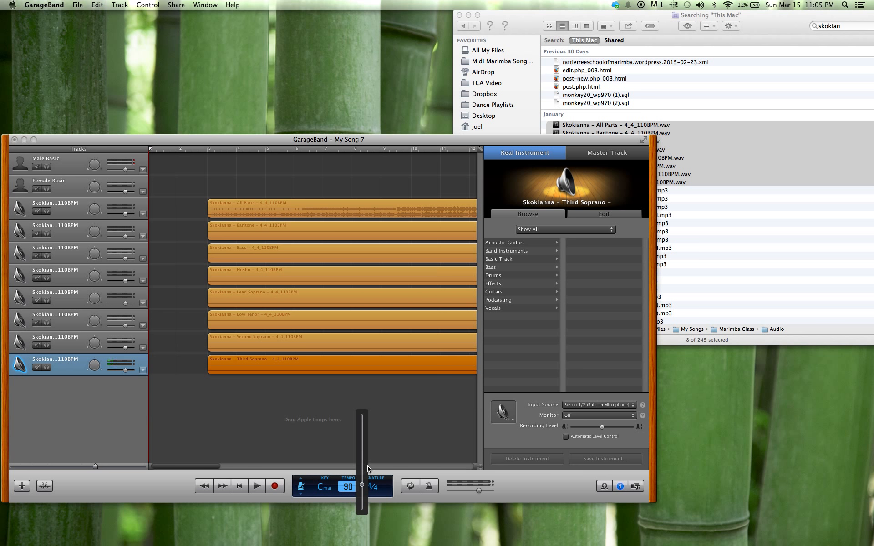
pyautogui.moveTo(362, 485); pyautogui.dragTo(365, 469)
# - Play the song from measure 3, turn on the metronome during playback, and stop
pyautogui.click(206, 149)
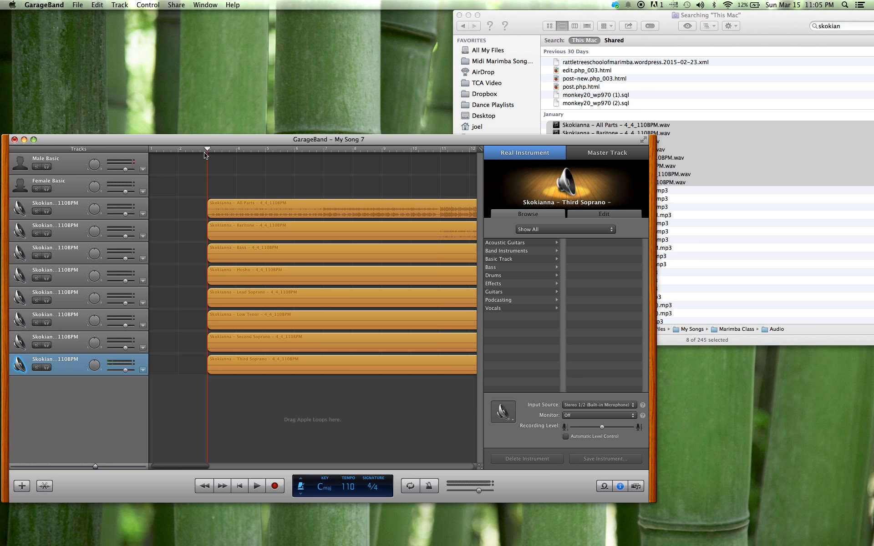
pyautogui.press('space')
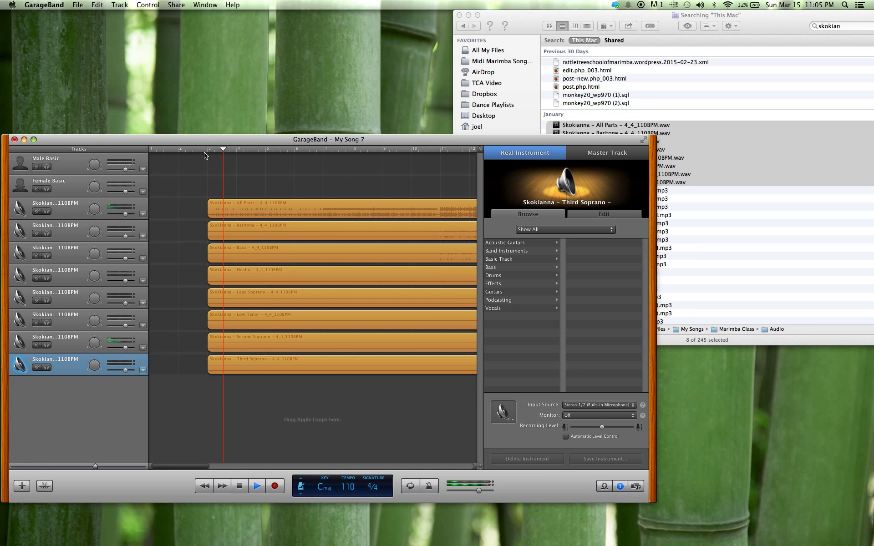
pyautogui.press('XF86AudioMute')
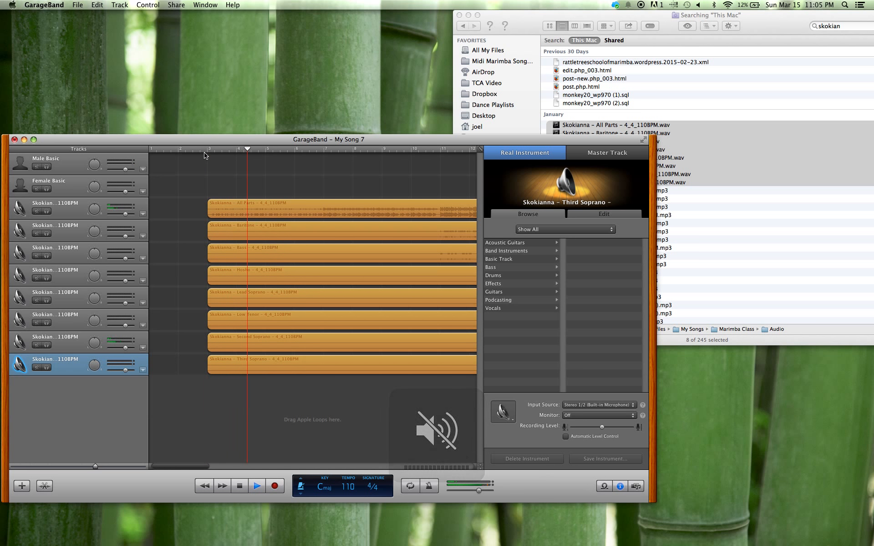
pyautogui.click(429, 487)
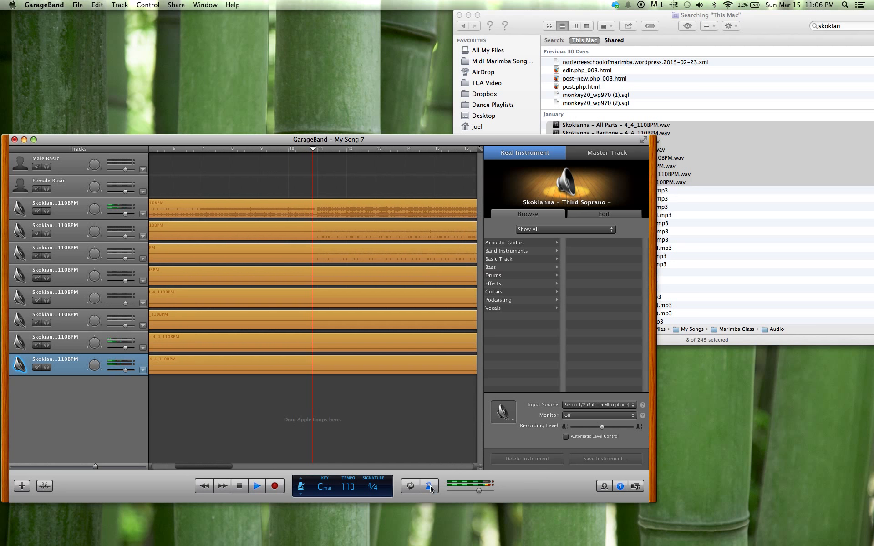
pyautogui.press('space')
# - Delete the empty Male Basic and Female Basic tracks
pyautogui.click(68, 170)
pyautogui.hscroll(-4, 314, 273)
pyautogui.click(120, 4)
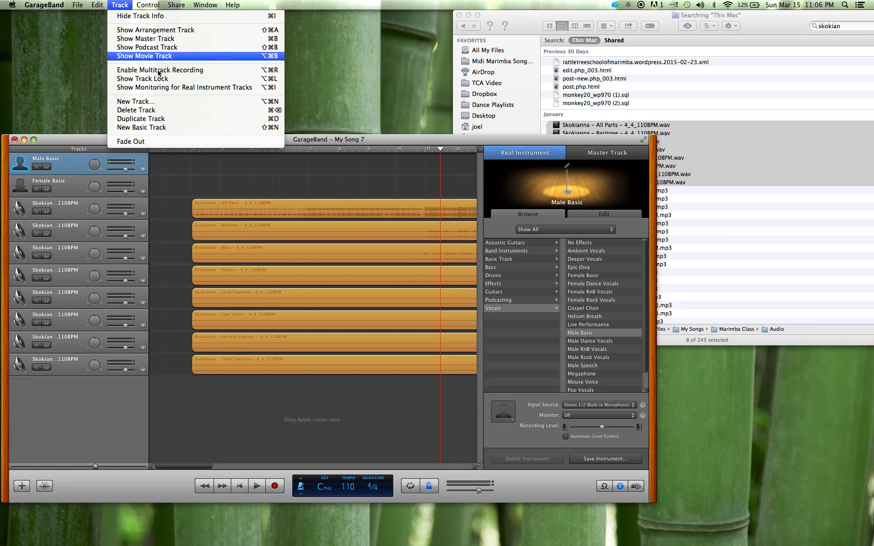
pyautogui.click(143, 111)
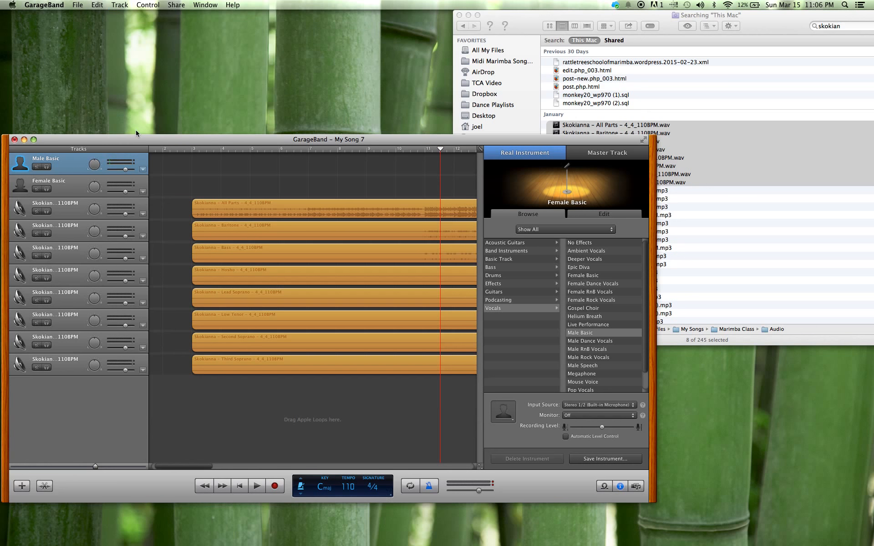
pyautogui.click(127, 5)
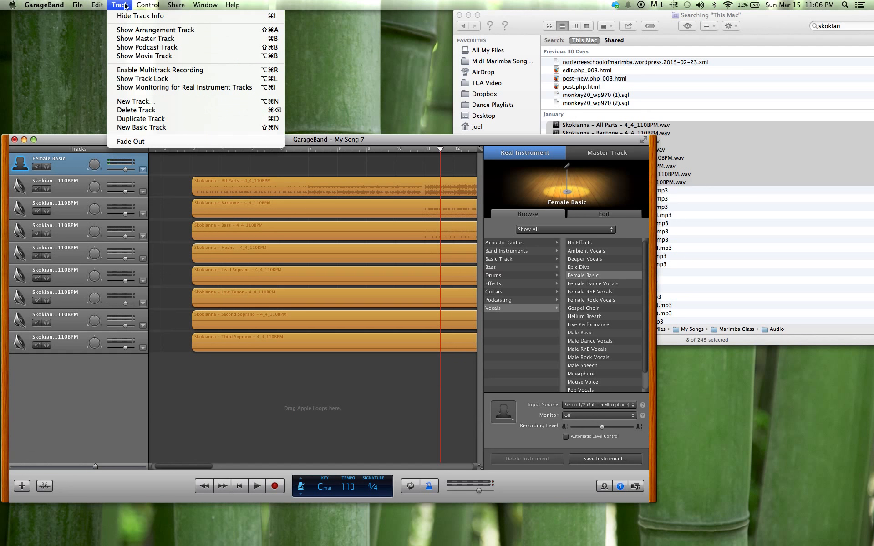
pyautogui.click(136, 110)
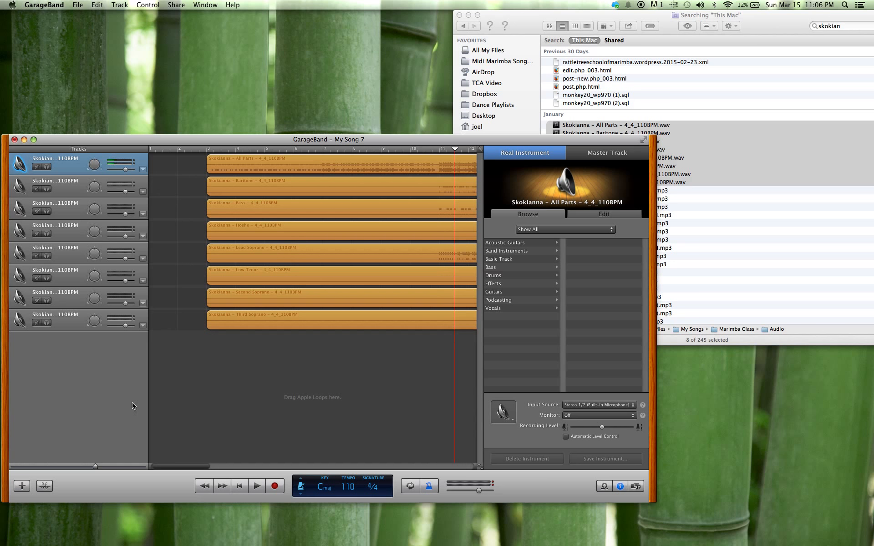
# - Show the audio editor, enable Follow Tempo & Pitch for the selected Skokianna regions, and enlarge the project window
pyautogui.click(44, 487)
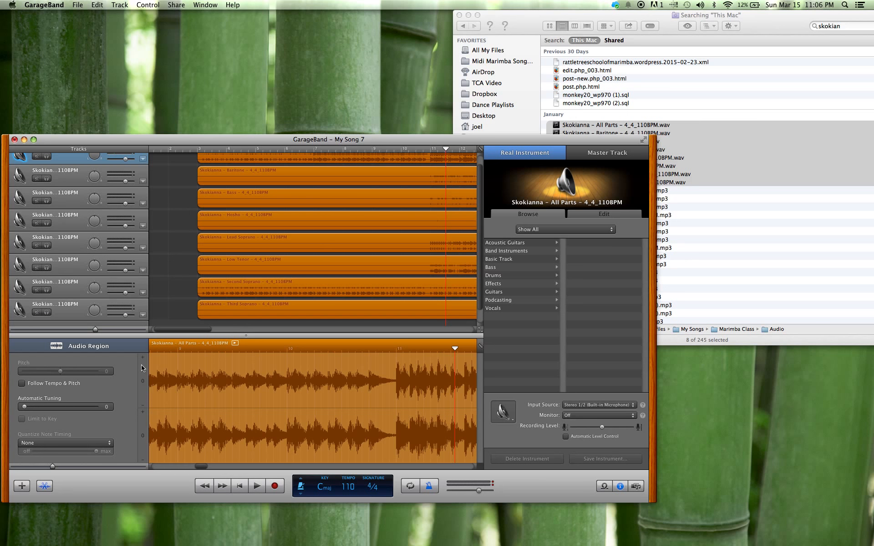
pyautogui.click(22, 384)
pyautogui.click(33, 140)
# - Audition the song at a higher volume, then turn on a cycle region over measures 11 to 15 and play the loop
pyautogui.press('space')
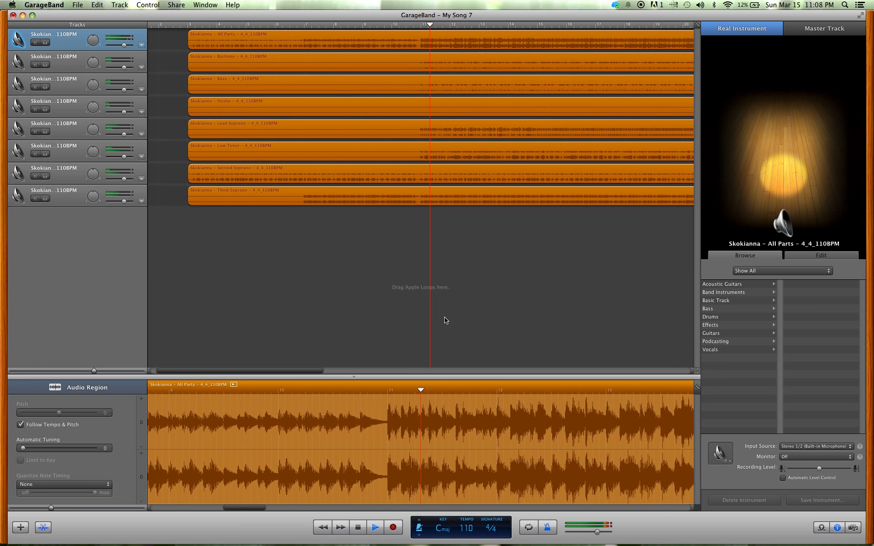
pyautogui.press('XF86AudioRaiseVolume')
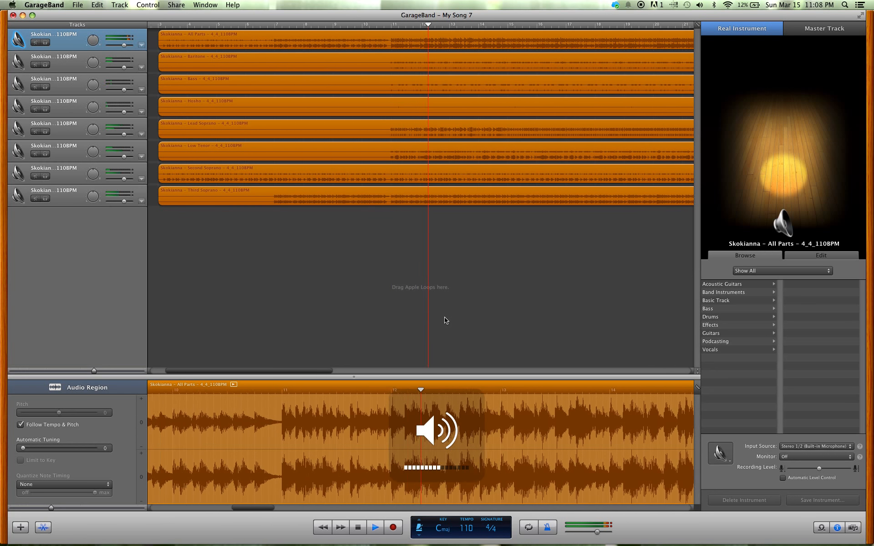
pyautogui.press('space')
pyautogui.press('c')
pyautogui.press('space')
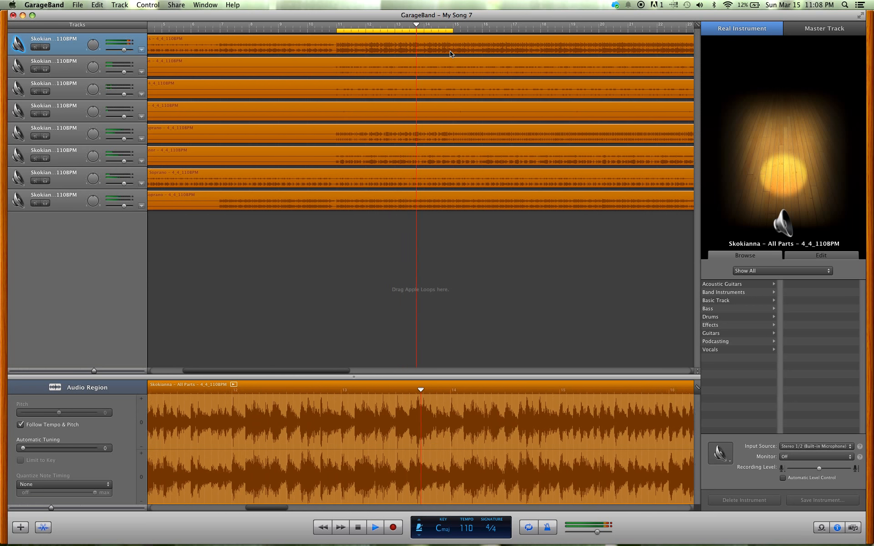
# - Restart the looped playback and try different tempos, slowing to 90 and 84 BPM, then speeding up to 121 BPM
pyautogui.press('space')
pyautogui.click(466, 529)
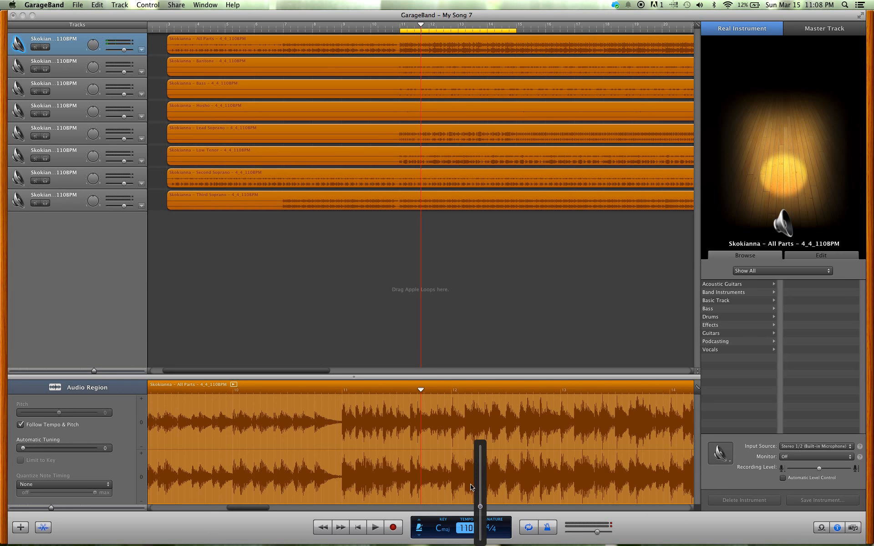
pyautogui.click(20, 424)
pyautogui.press('space')
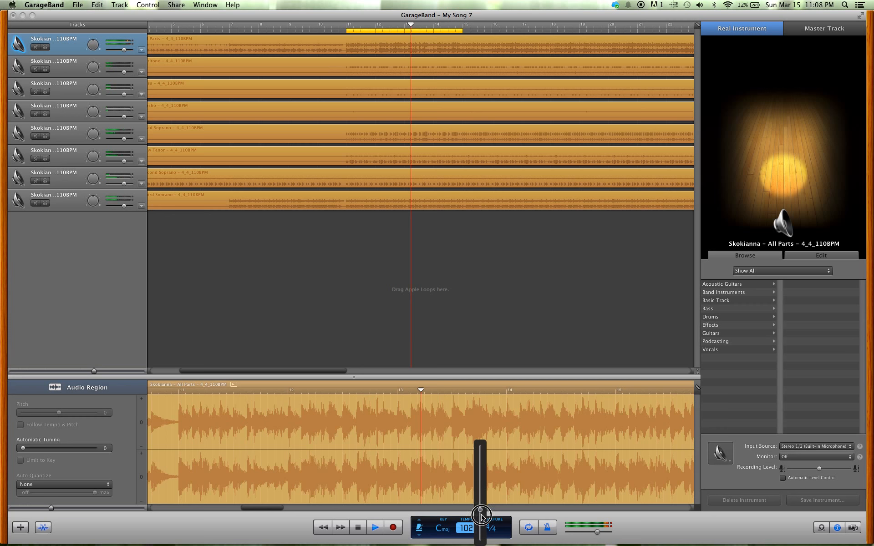
pyautogui.moveTo(481, 507); pyautogui.dragTo(482, 519)
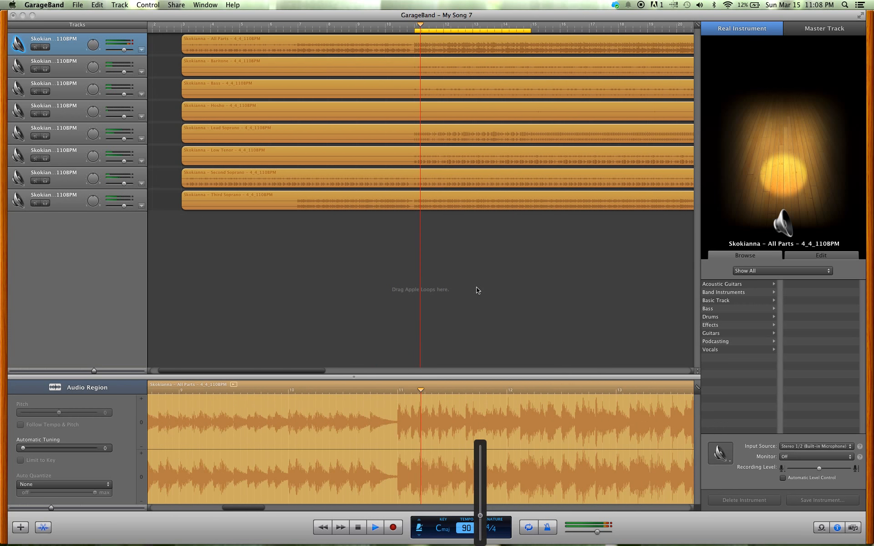
pyautogui.moveTo(481, 516); pyautogui.dragTo(480, 518)
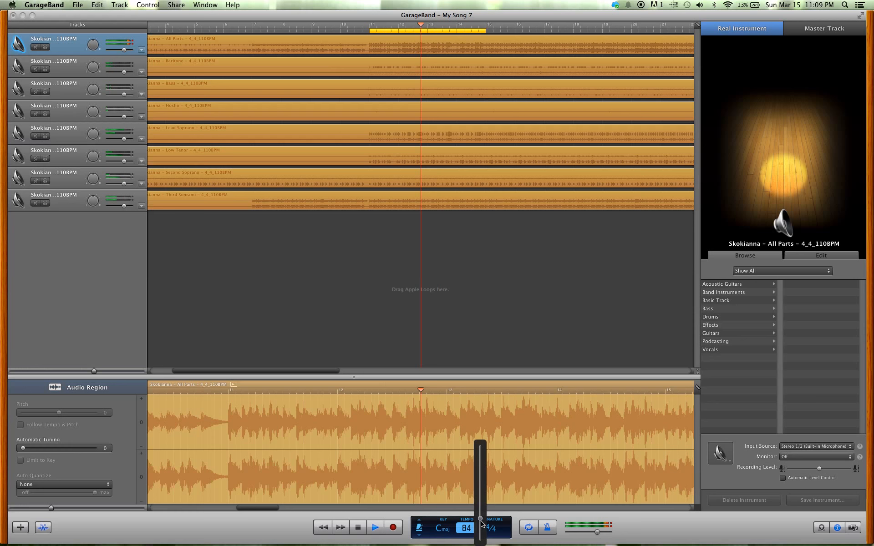
pyautogui.moveTo(481, 519); pyautogui.dragTo(481, 502)
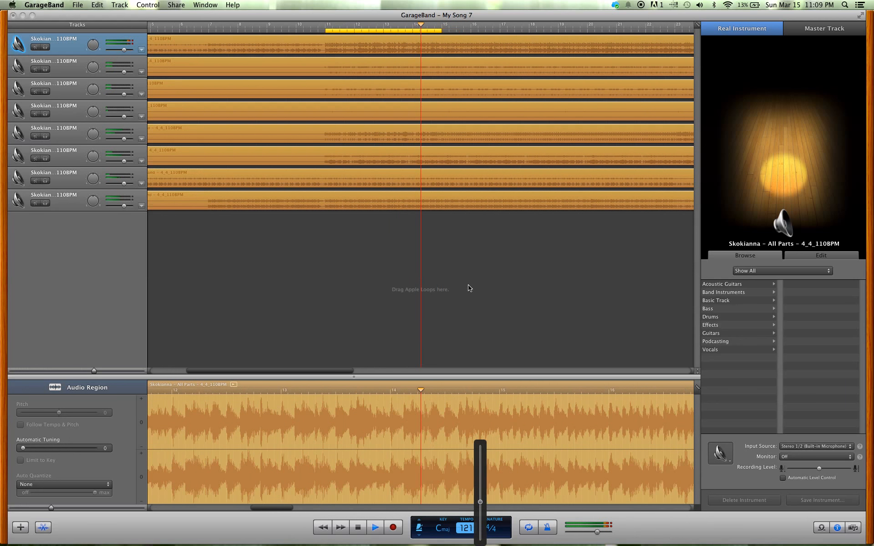